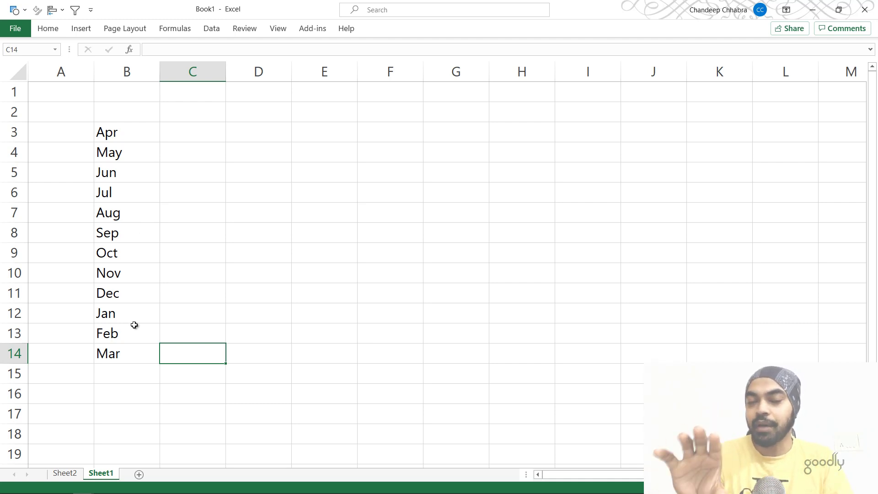
Step: Open Excel Options' Advanced page and launch the Edit Custom Lists dialog
key(Left)
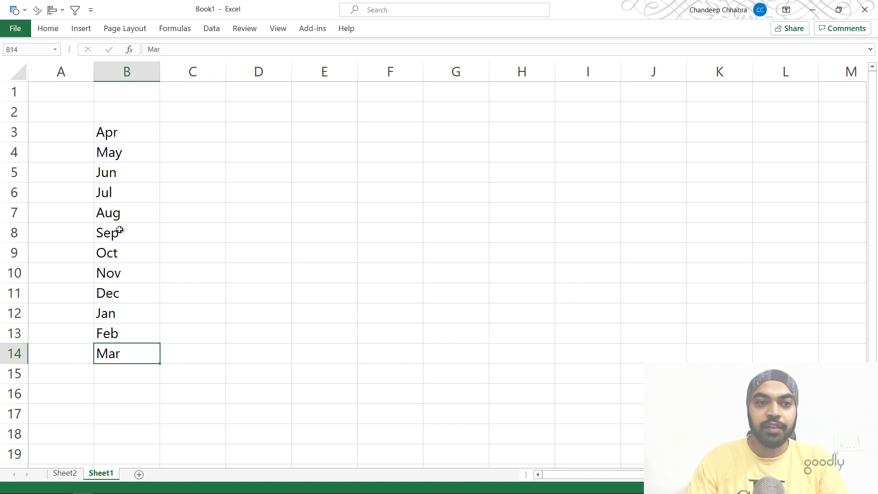
click(16, 28)
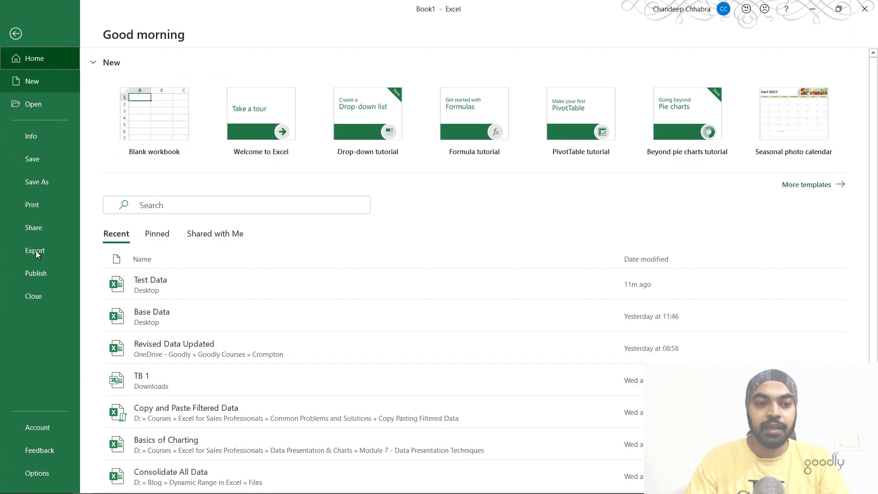
click(37, 472)
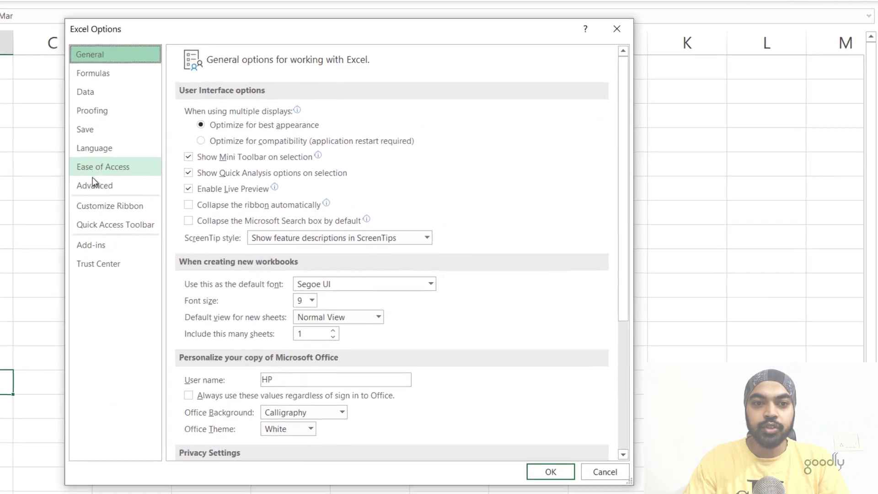
click(94, 185)
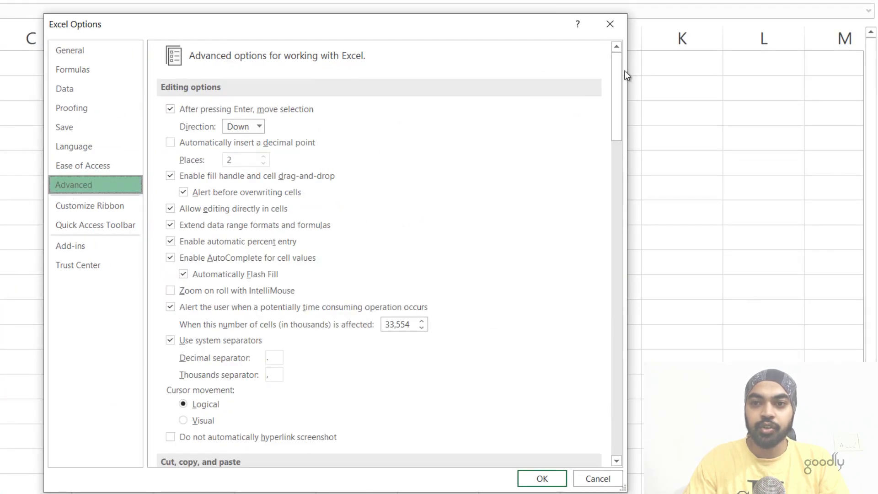
drag(613, 81, 624, 427)
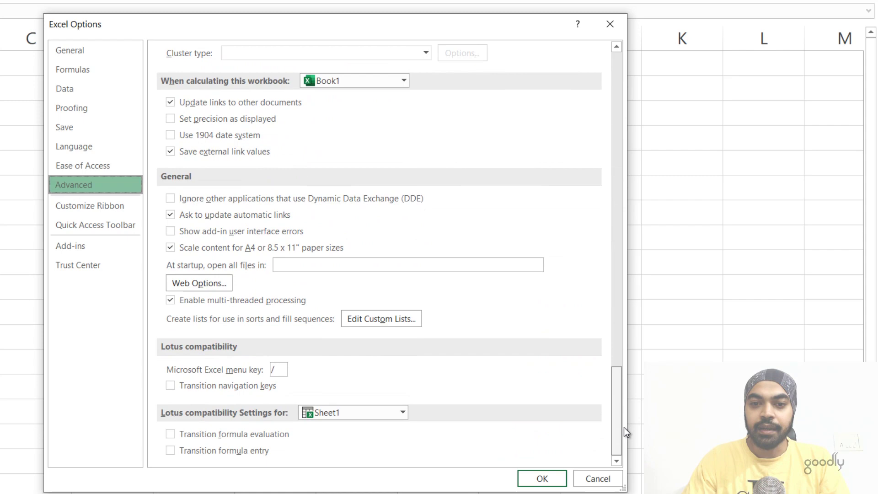
click(376, 324)
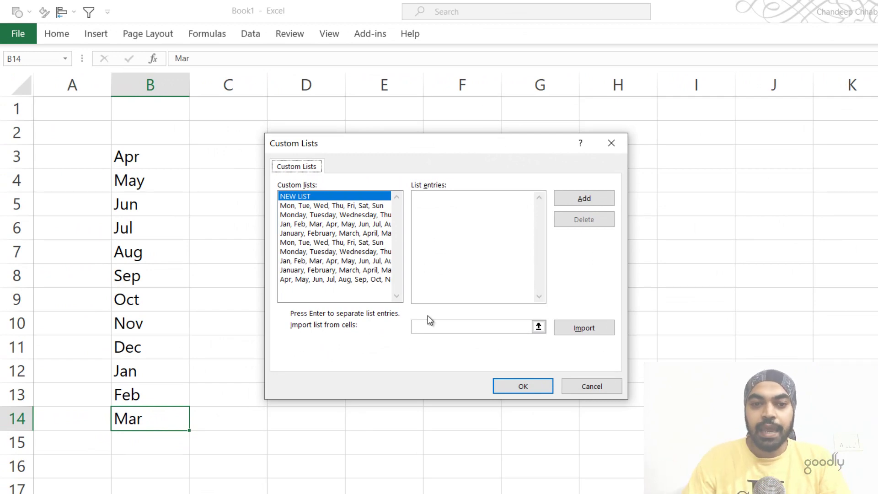
Step: Import the Apr–Mar months in $B$3:$B$14 as a custom list and close both dialogs
click(445, 327)
drag(170, 161, 176, 424)
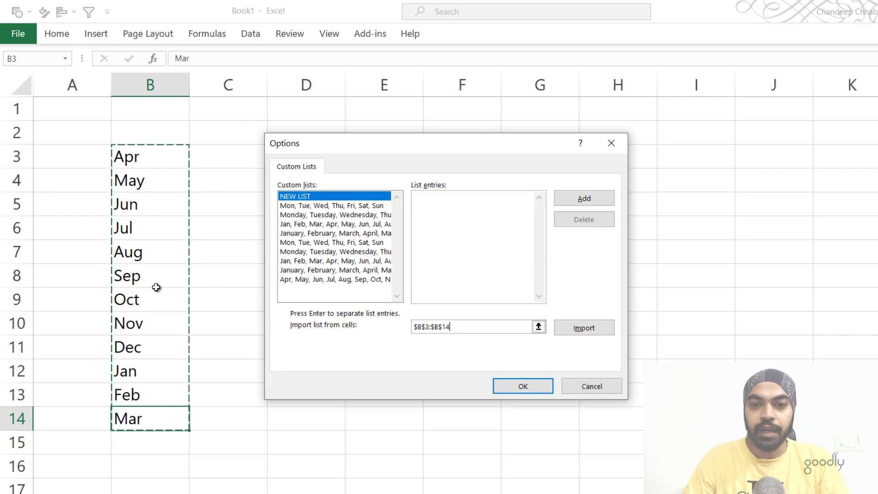
click(583, 327)
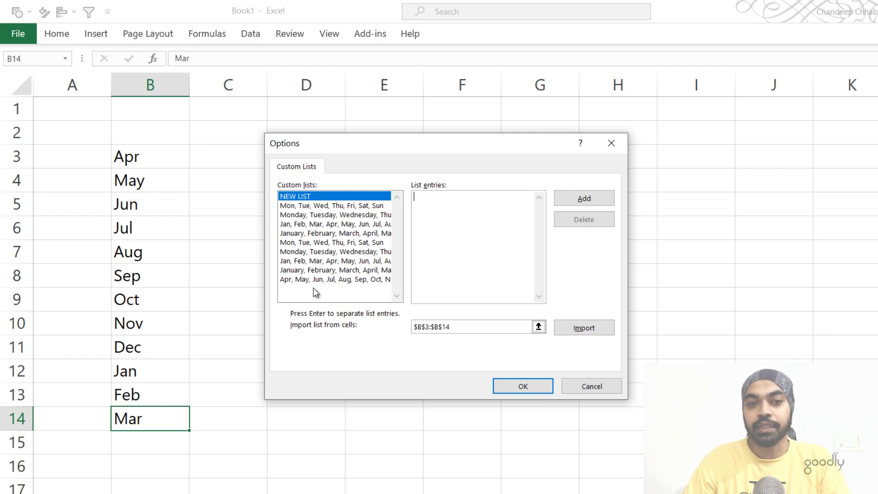
click(534, 387)
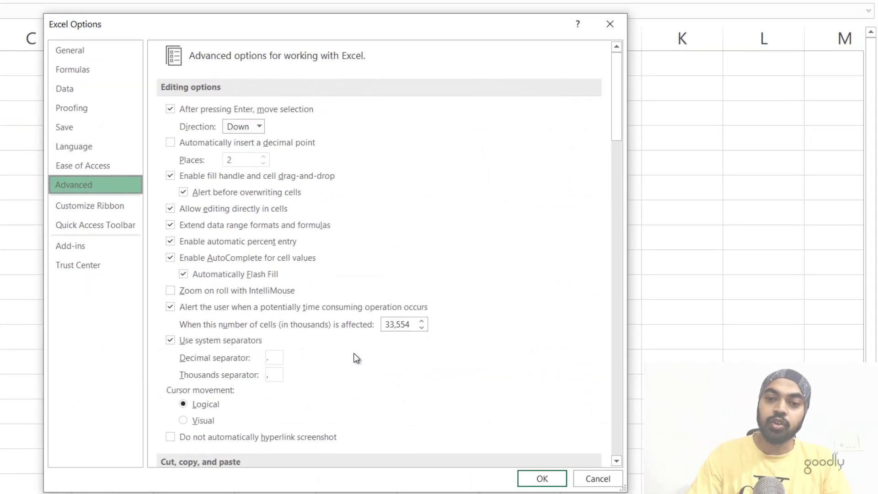
click(549, 478)
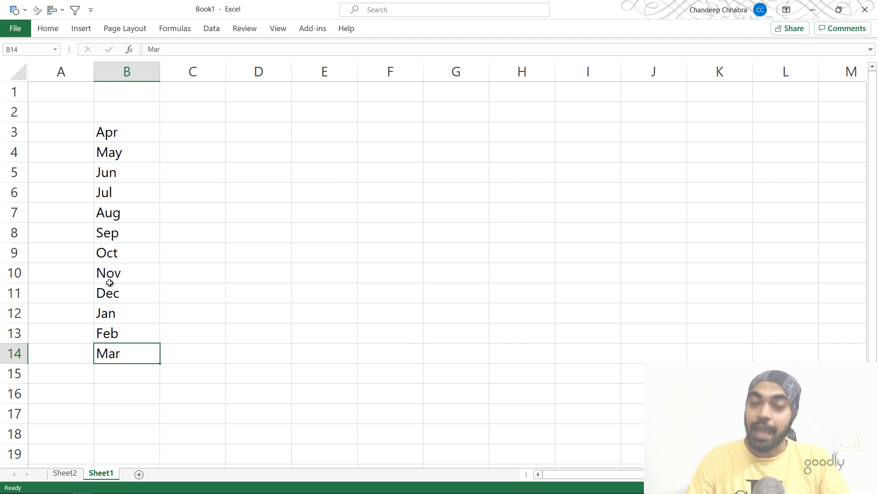
Step: On Sheet2, insert a table column named Month right after the Date column
click(65, 474)
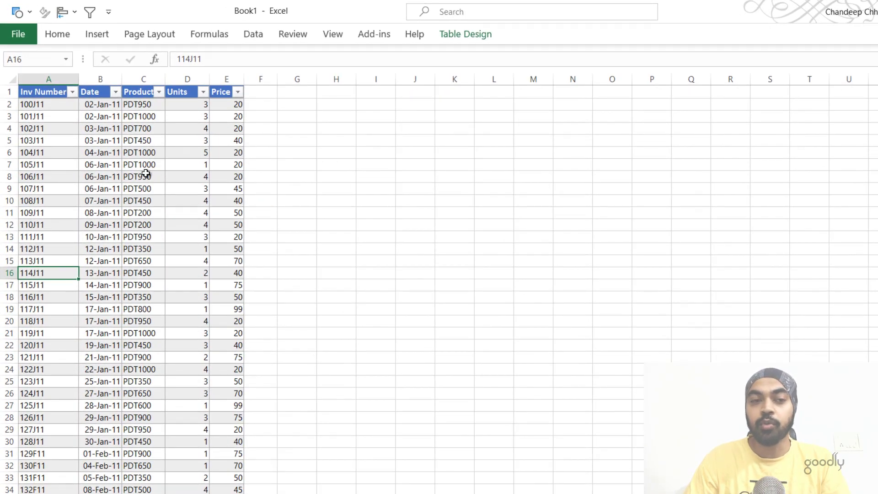
scroll(145, 174, up, 3)
key(ctrl+Home)
key(Right)
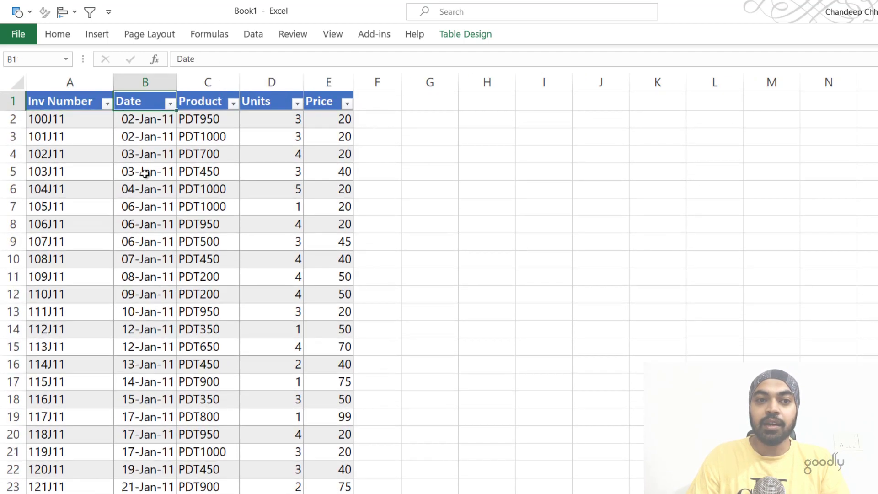
key(Right)
key(alt+i)
text(cMo)
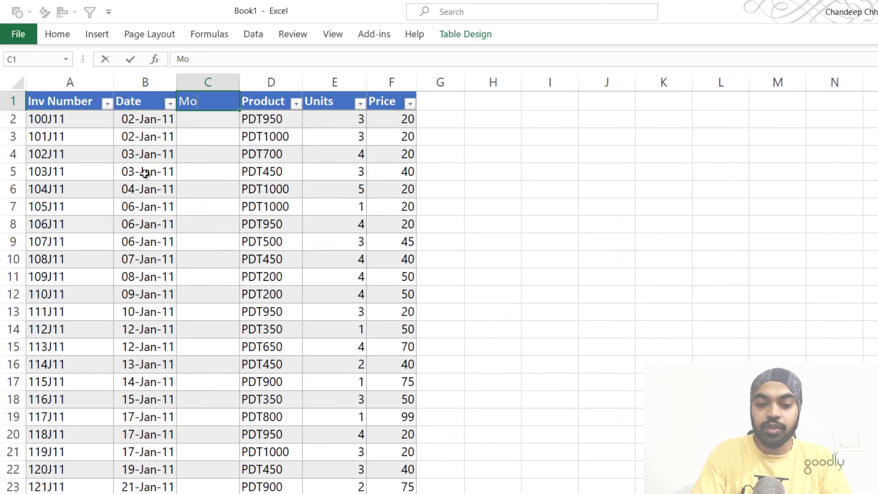
text(nth)
key(Return)
text(=tex)
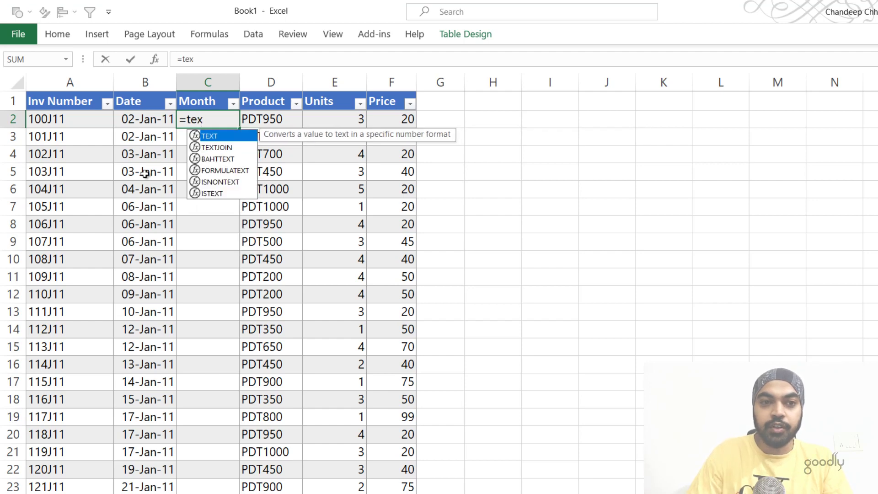
key(Tab)
key(Left)
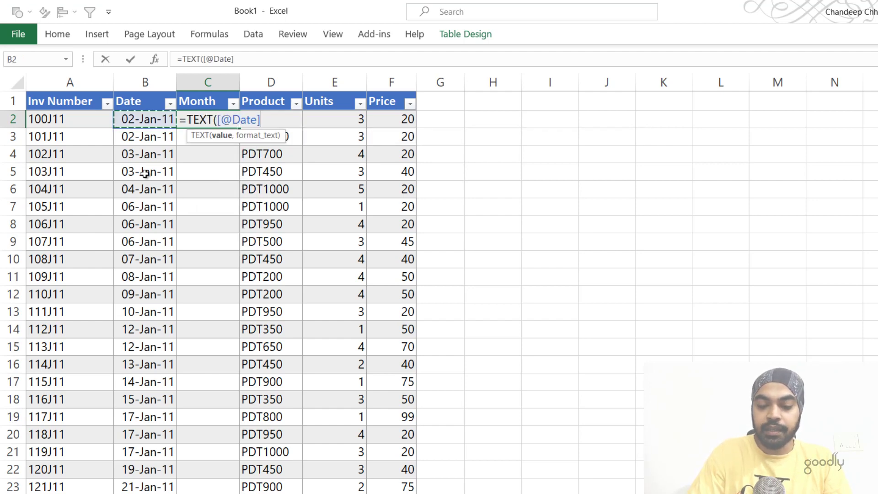
text(,"mmm"))
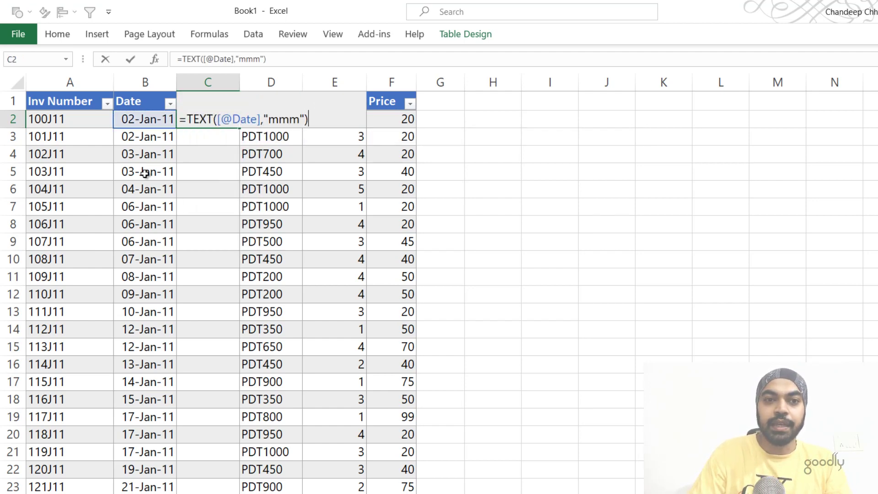
key(ctrl+Return)
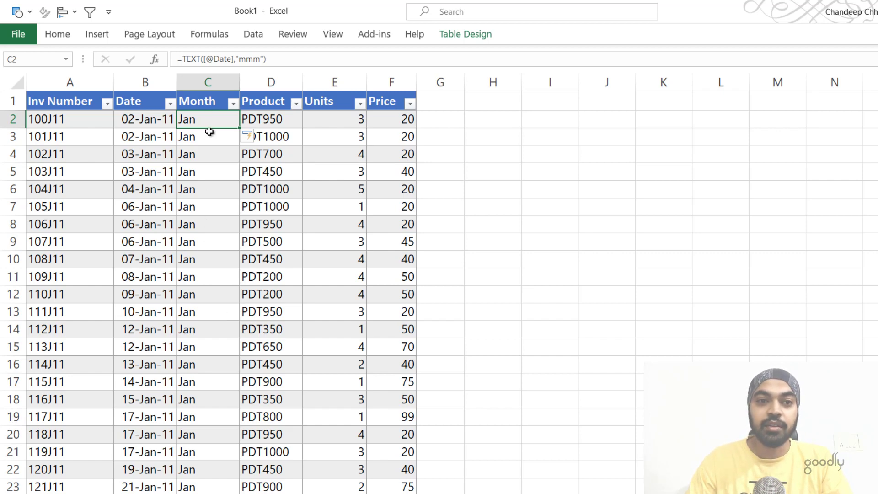
Step: Insert a Month slicer for the sales table and enlarge it to show the Apr–Mar buttons
click(485, 35)
click(214, 64)
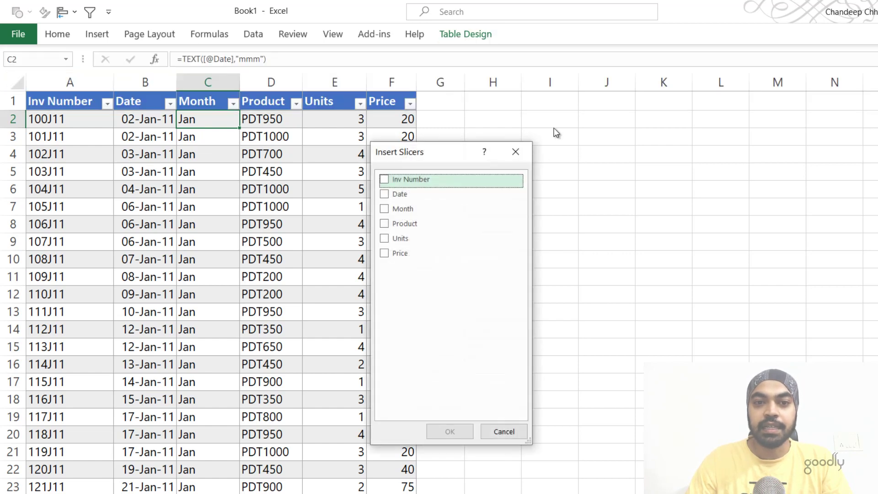
click(385, 209)
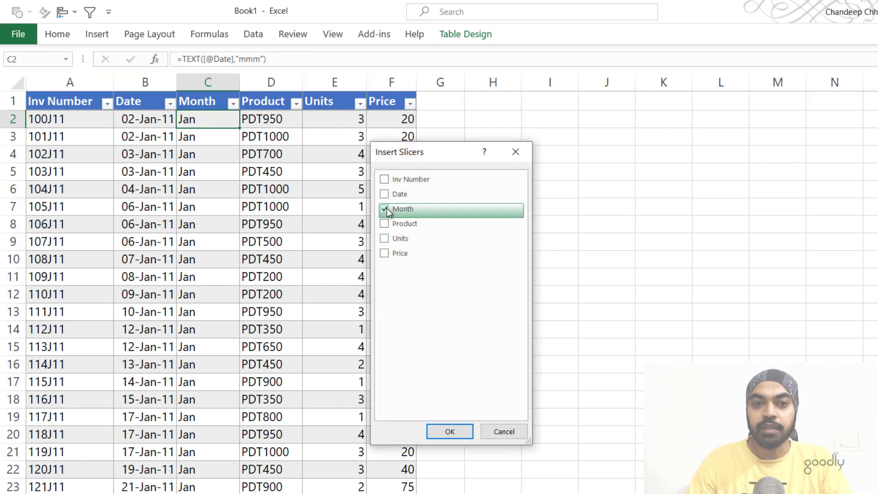
click(469, 432)
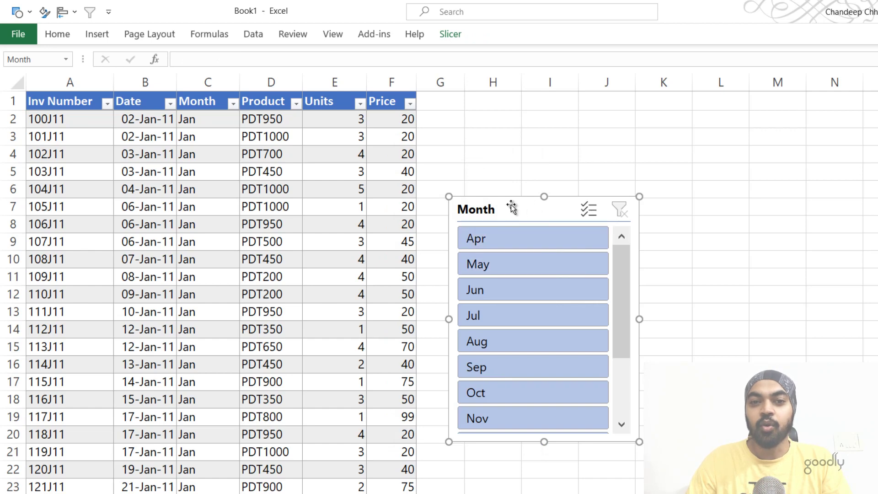
drag(452, 195, 439, 128)
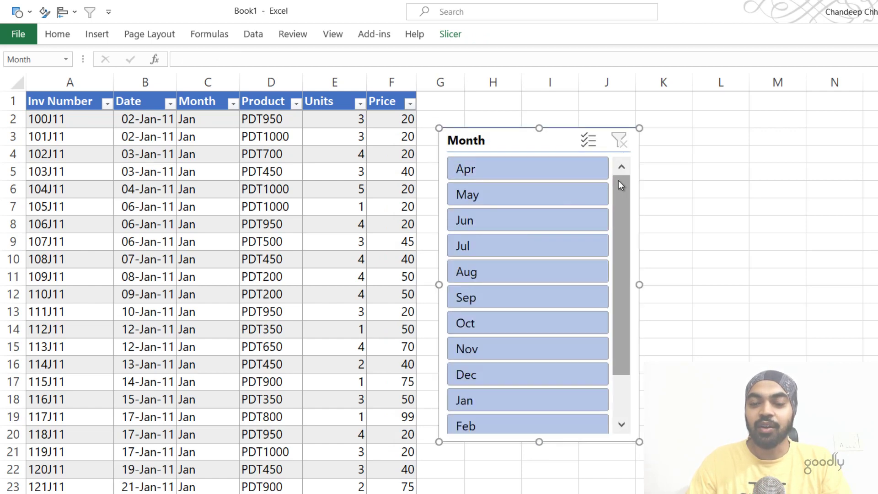
drag(619, 197, 624, 174)
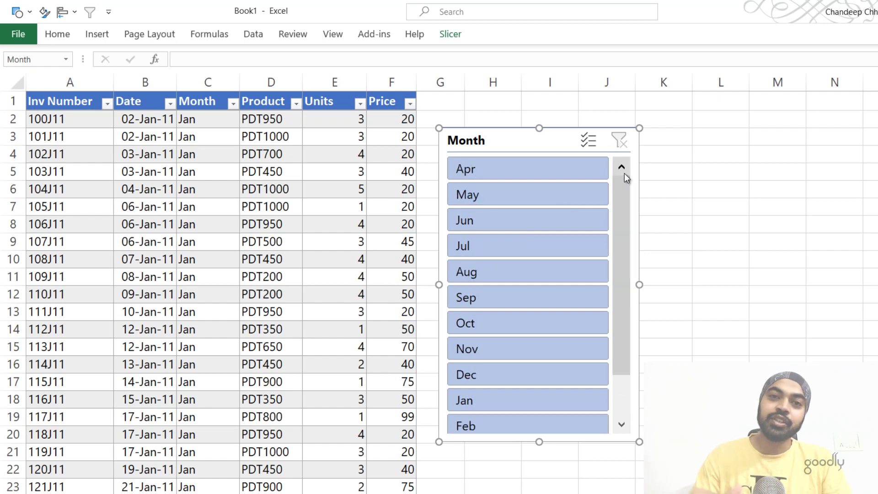
Step: Delete the Month column from the sales table
click(207, 154)
key(ctrl+space)
key(ctrl+minus)
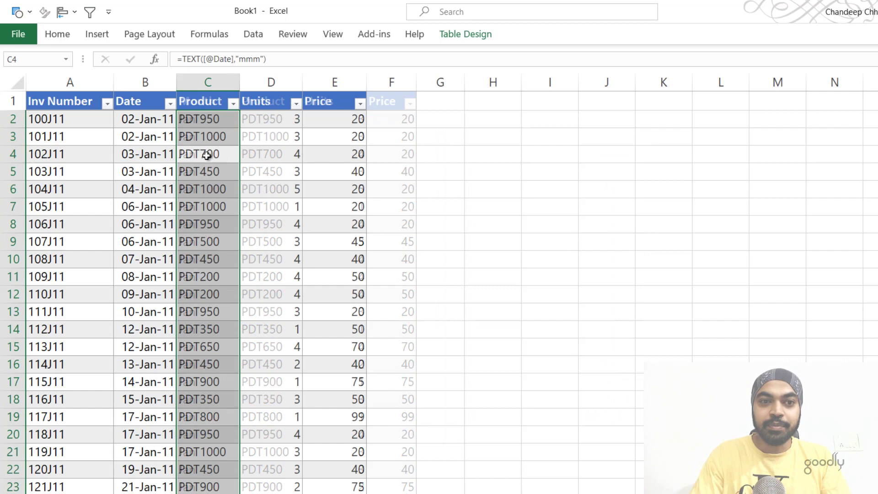
Step: Create a PivotTable from the sales table on a new worksheet
click(146, 171)
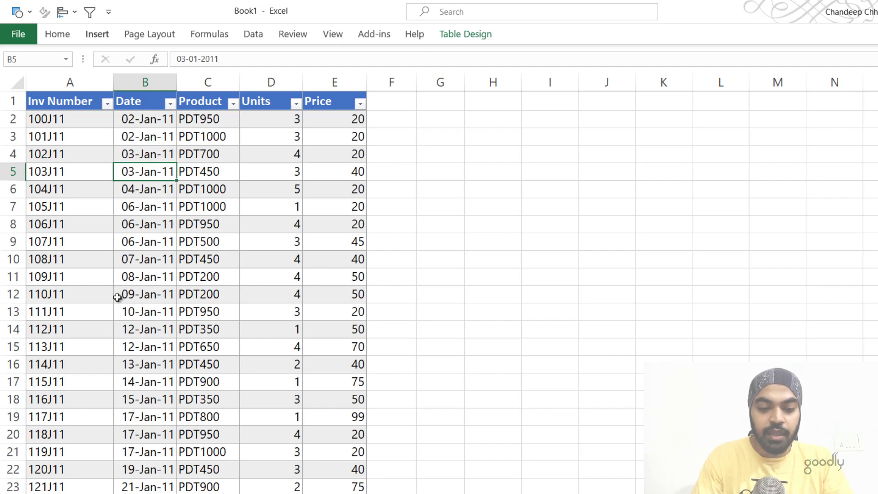
scroll(117, 297, down, 1)
key(alt+n)
key(v)
key(Return)
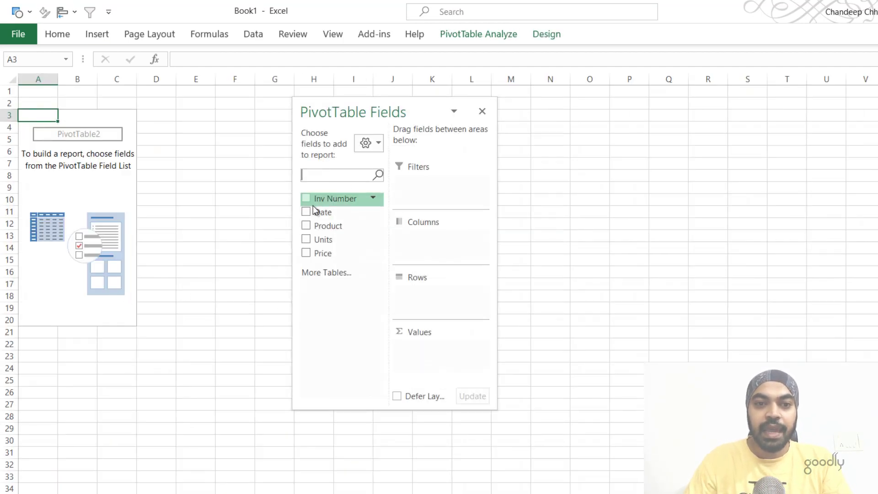
Step: Add Date to the pivot's Rows and remove the Years grouping, leaving months Jan–Dec
drag(316, 211, 566, 234)
drag(425, 293, 508, 272)
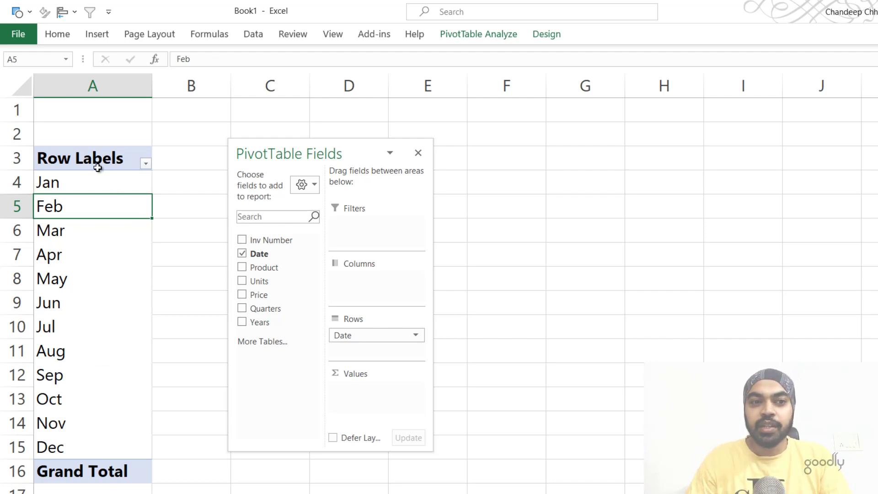
Step: Sort the Row Labels oldest to newest so the months follow the Apr–Mar custom list
click(146, 163)
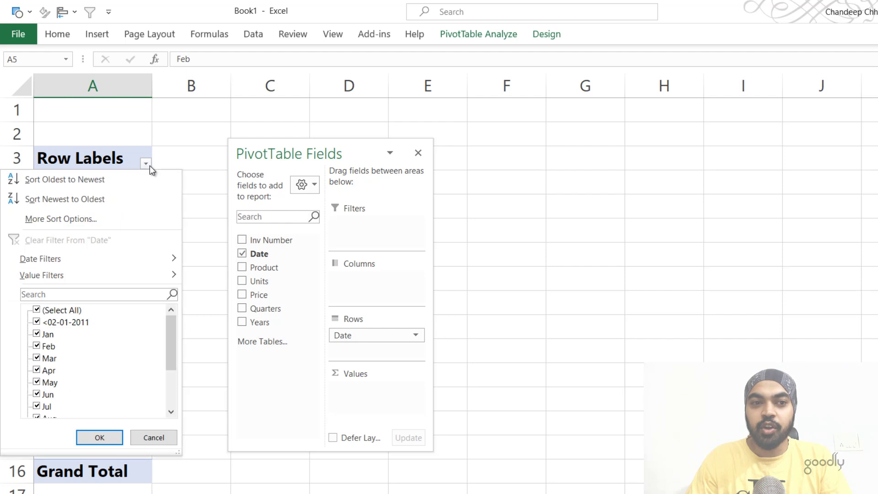
click(84, 185)
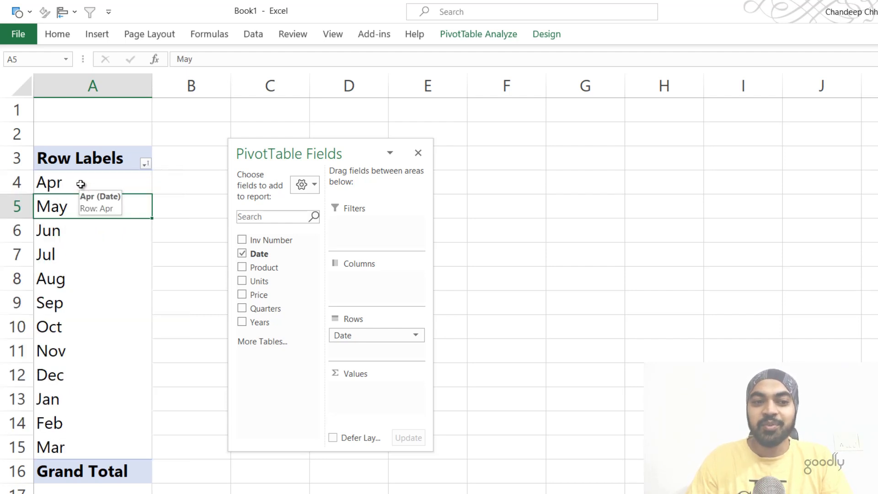